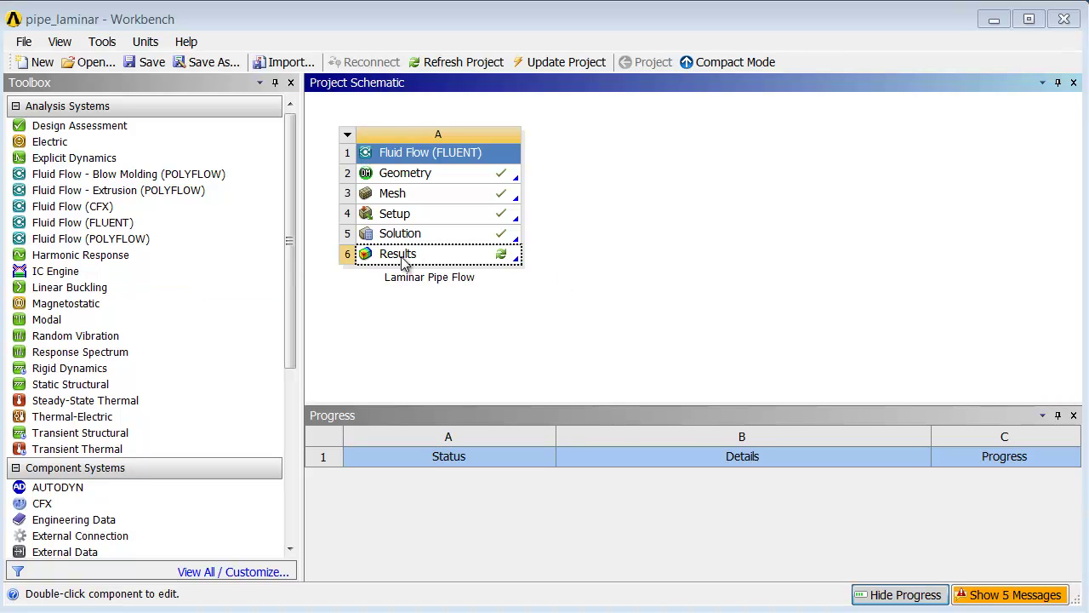
- Launch CFD-Post from the Results cell (A6) of the Fluid Flow (FLUENT) system
double_click(405, 263)
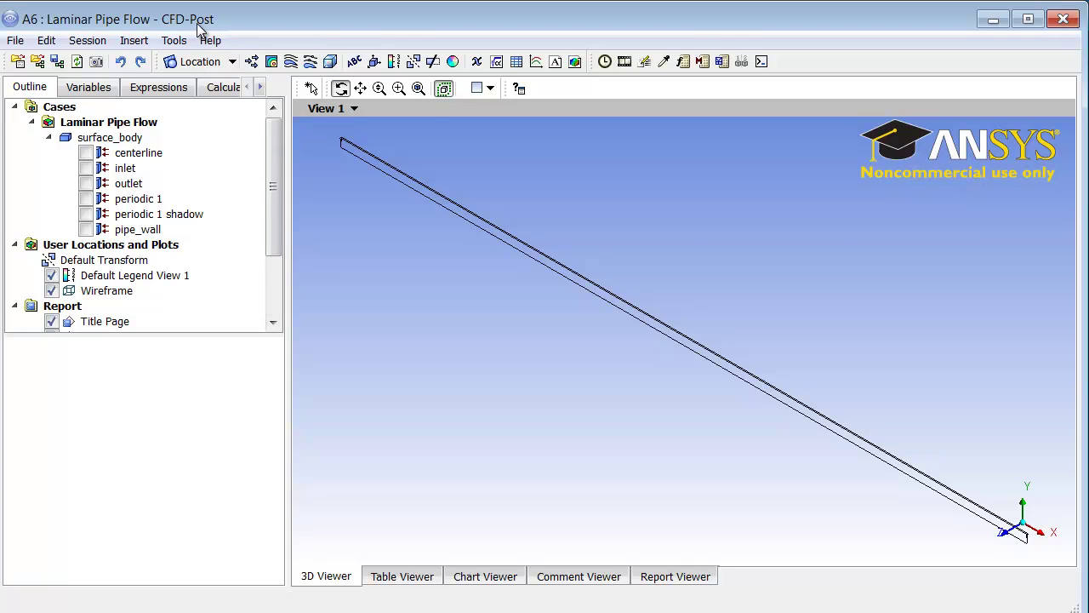
- Orient the viewer along the +Z axis so the pipe lies flat and horizontal along X
left_click(1004, 532)
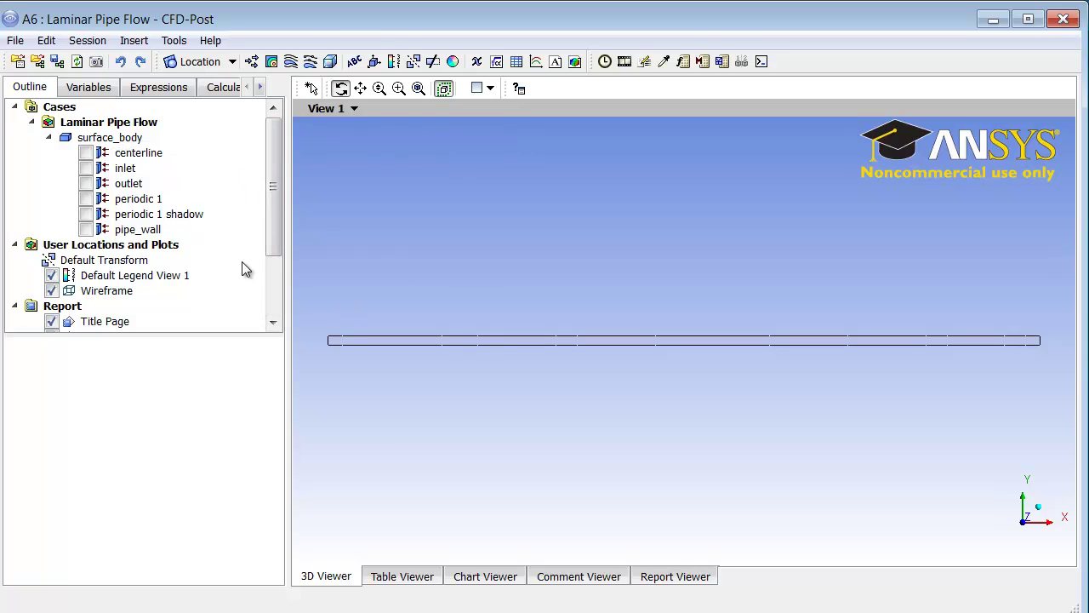
- Highlight the centerline, inlet and periodic 1 locations in turn to see where each lies
left_click(144, 154)
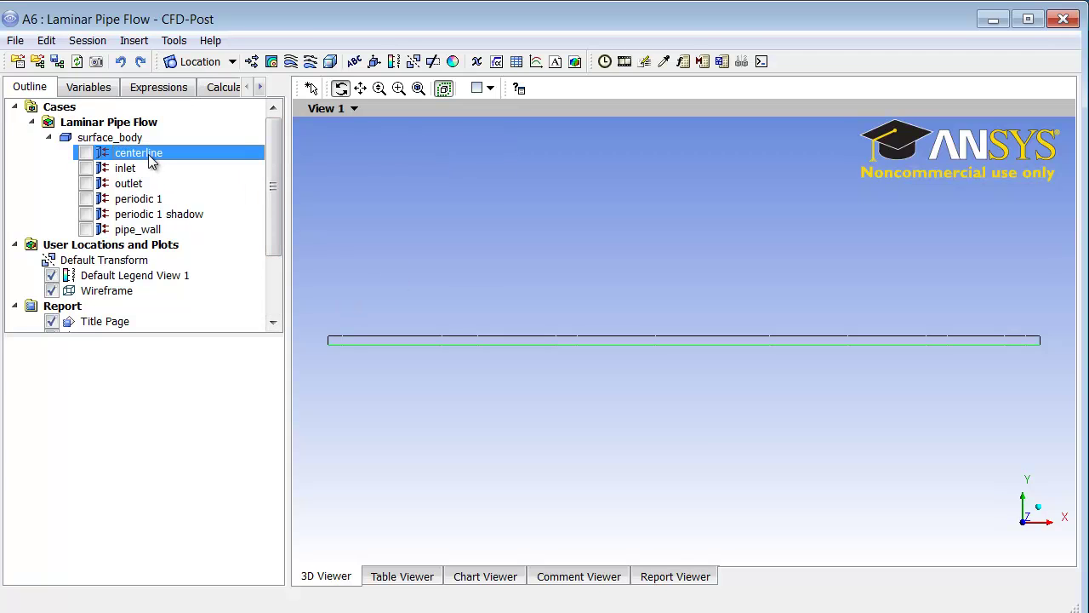
left_click(133, 173)
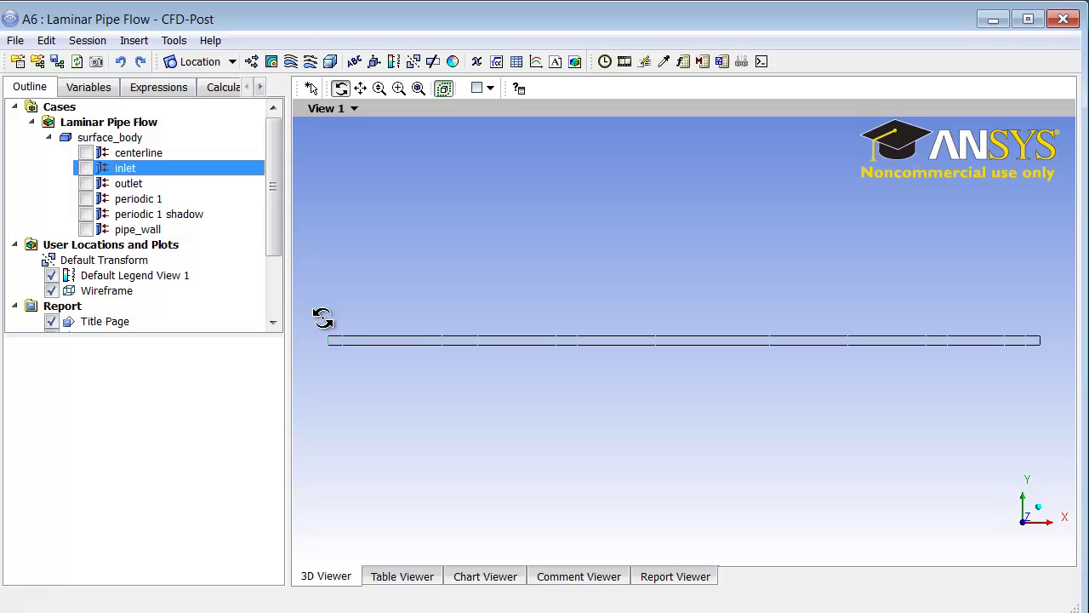
left_click(141, 199)
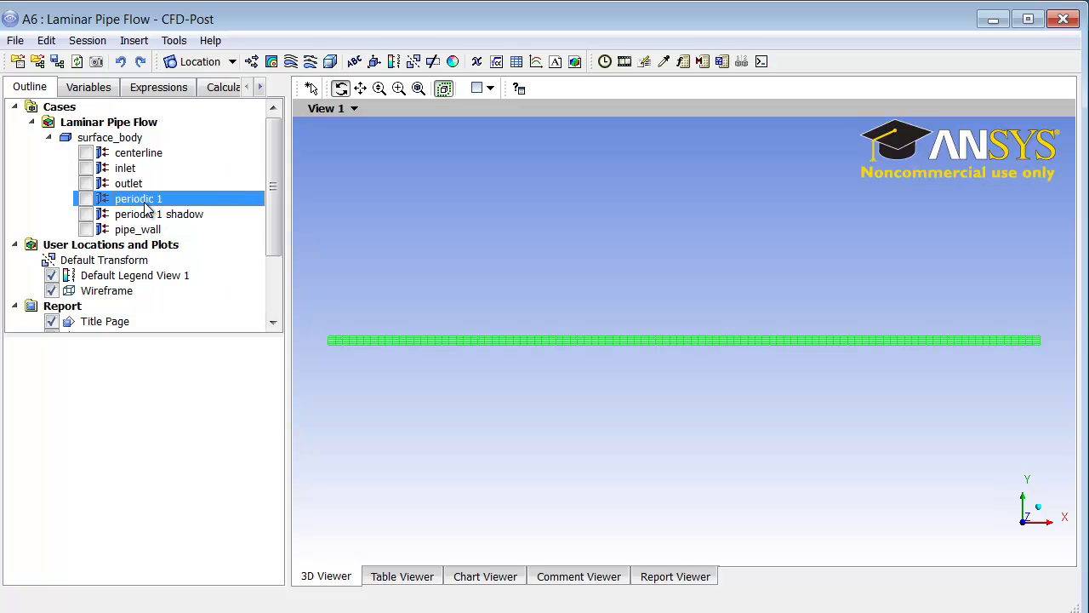
- Insert a vector plot named 'Velocity vectors'
left_click(251, 62)
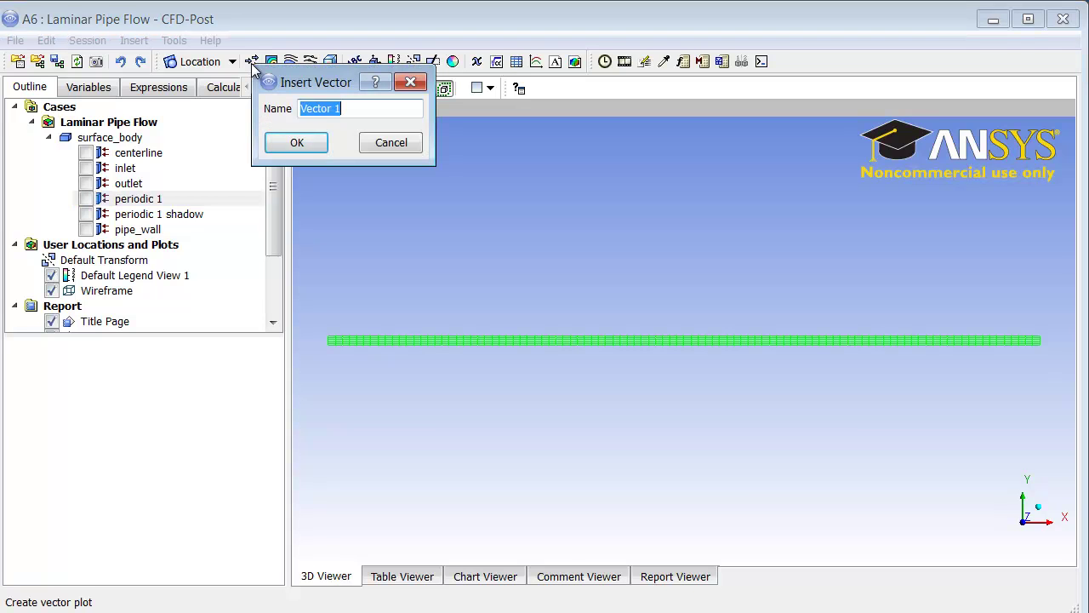
type("Veloc")
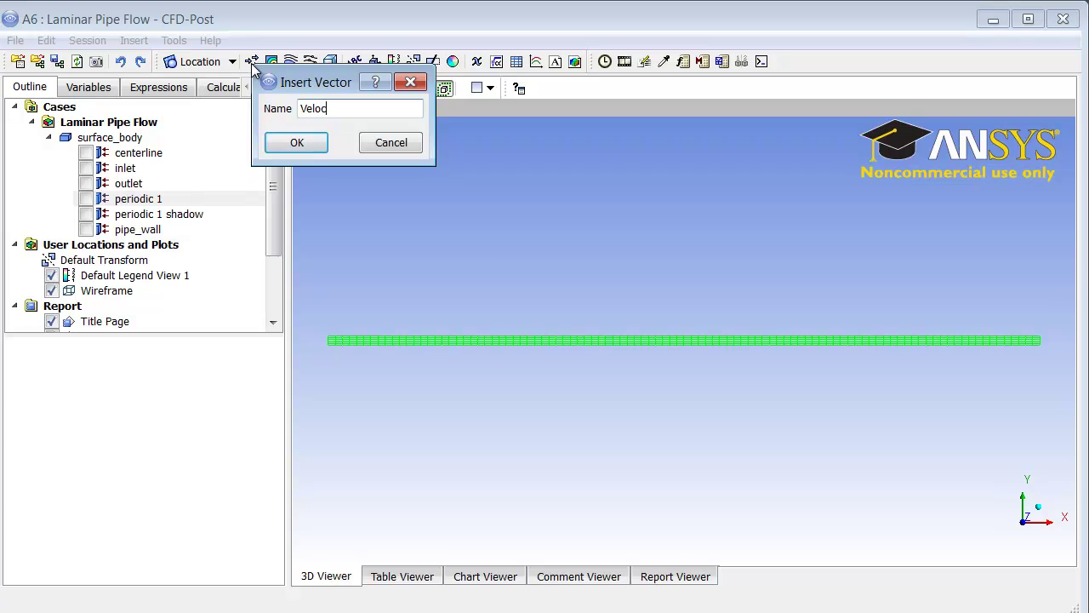
type("ity vectors")
left_click(293, 143)
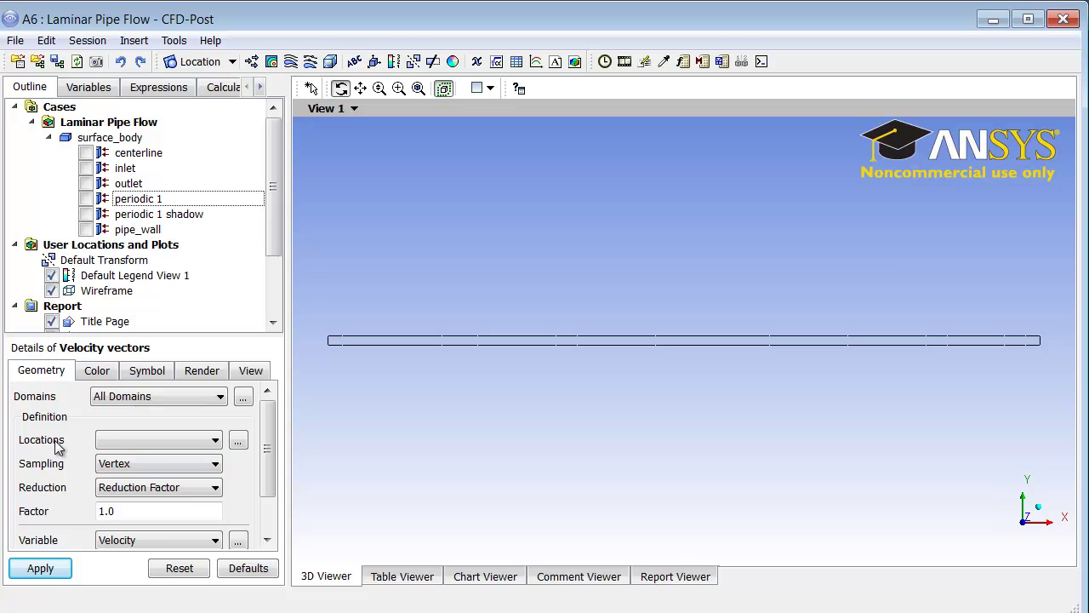
- Place the Velocity vectors plot on periodic 1, apply it, and zoom onto the pipe
left_click(133, 440)
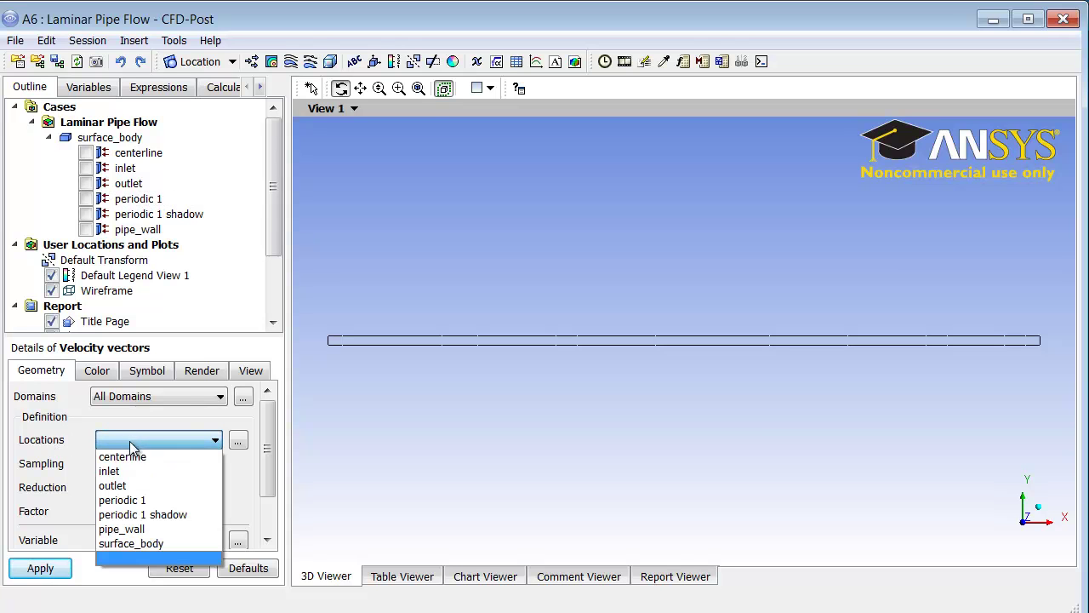
left_click(125, 501)
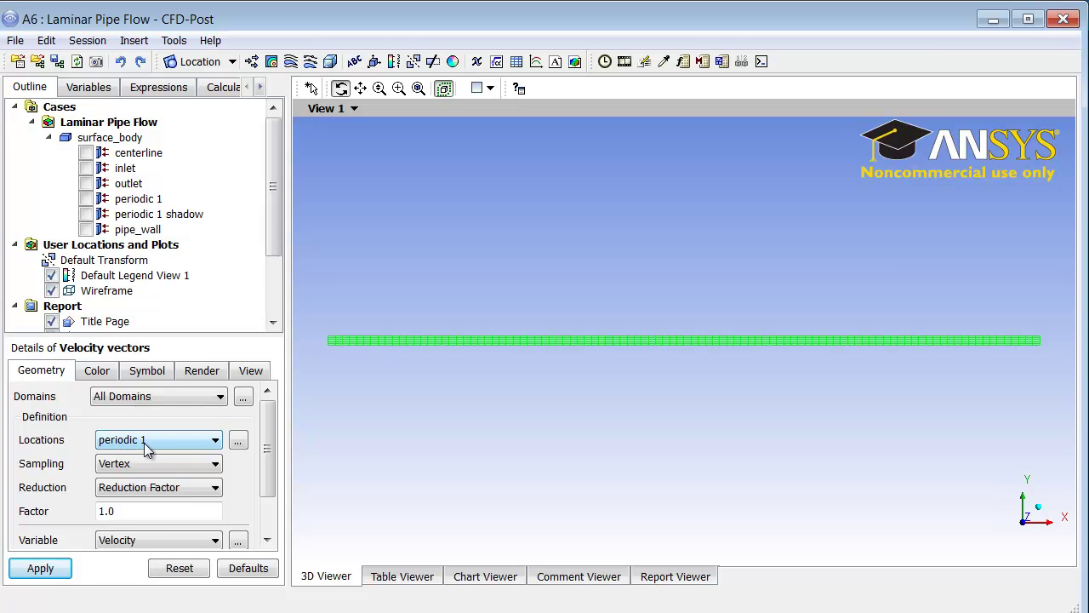
left_click(40, 569)
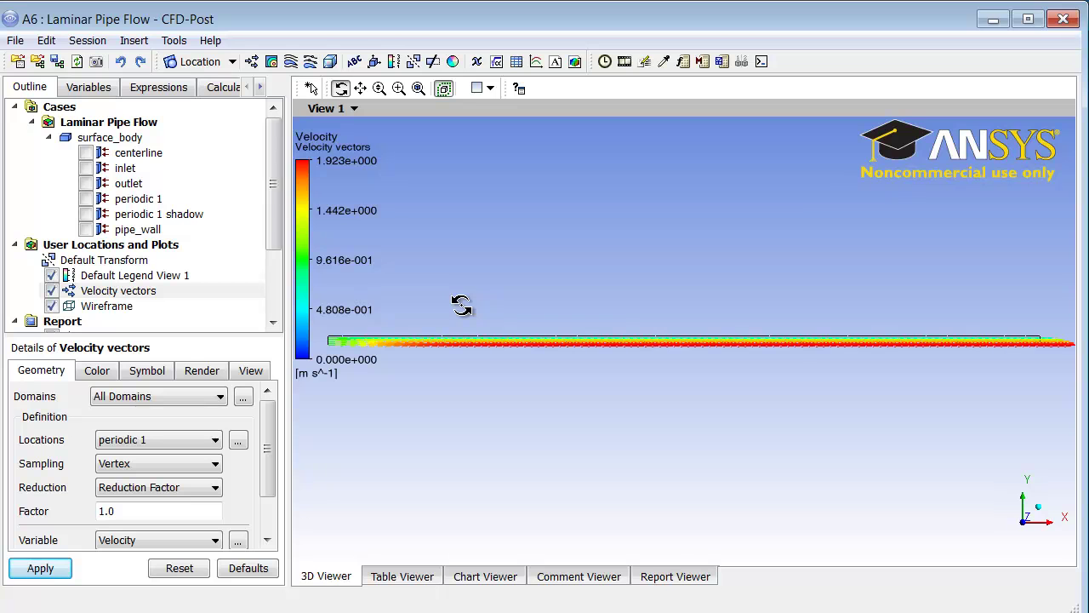
left_click_drag(464, 310, 519, 365)
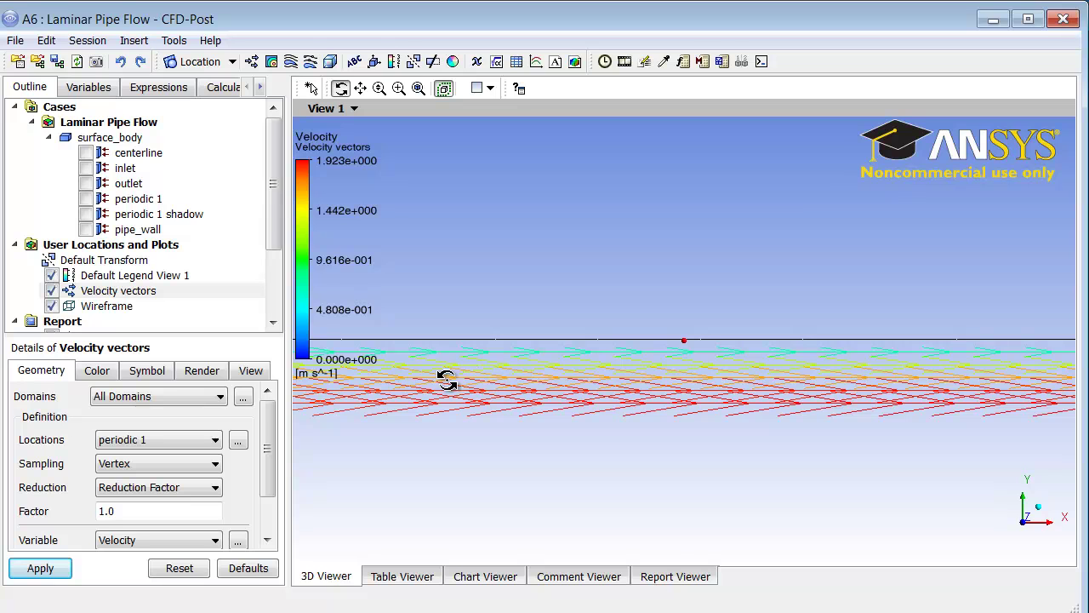
- Change the vector Symbol Size to 0.1 and apply it
left_click(147, 371)
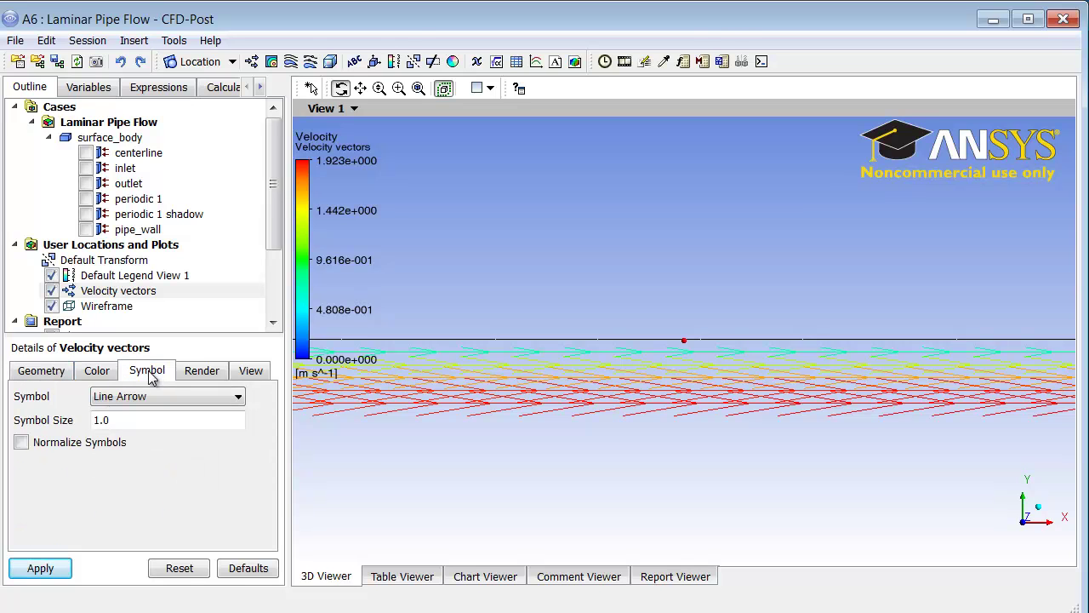
left_click_drag(126, 420, 93, 422)
type("0.1")
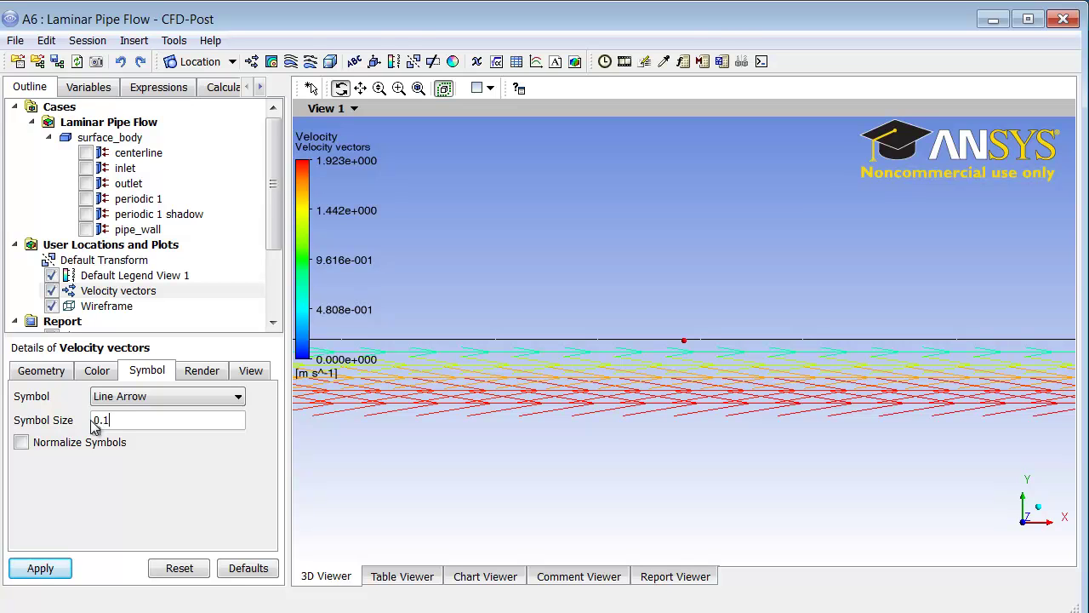
left_click(40, 568)
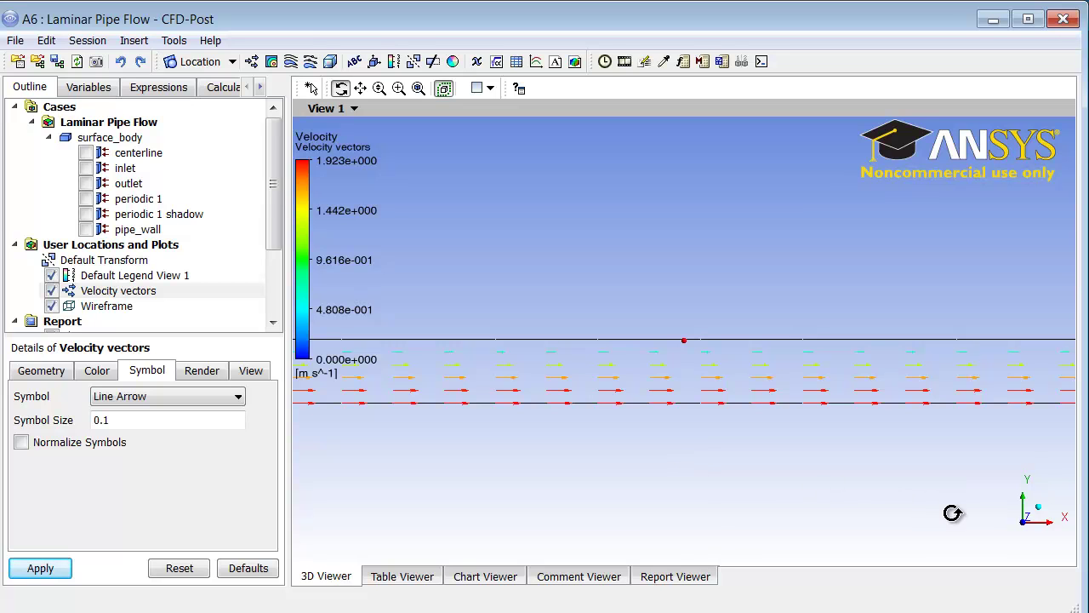
- Fit the whole pipe in view, then zoom closely into the left (inlet) end
left_click(1025, 528)
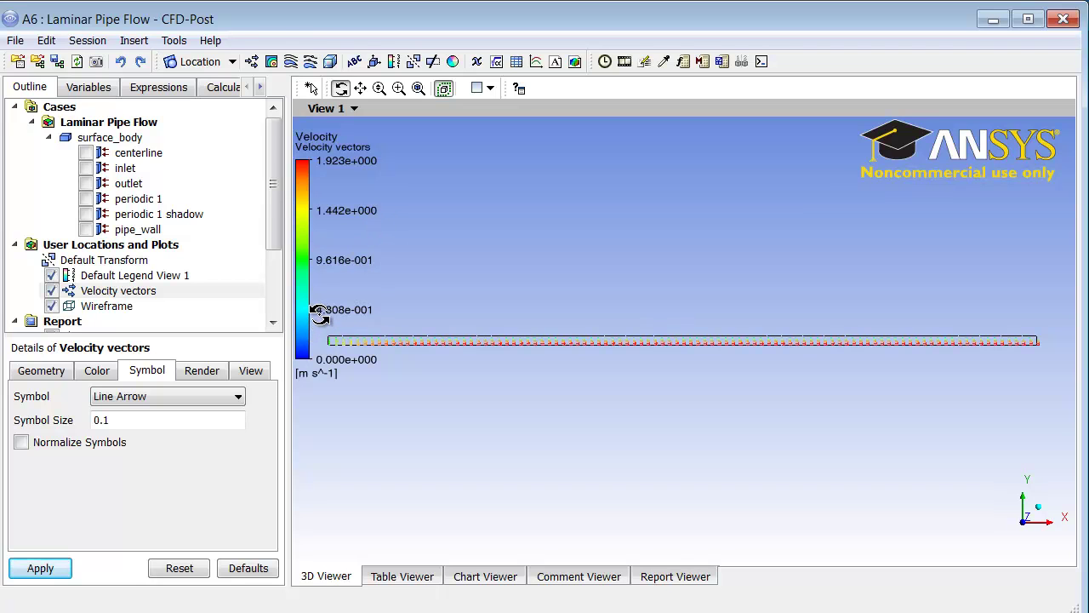
right_click_drag(319, 314, 435, 399)
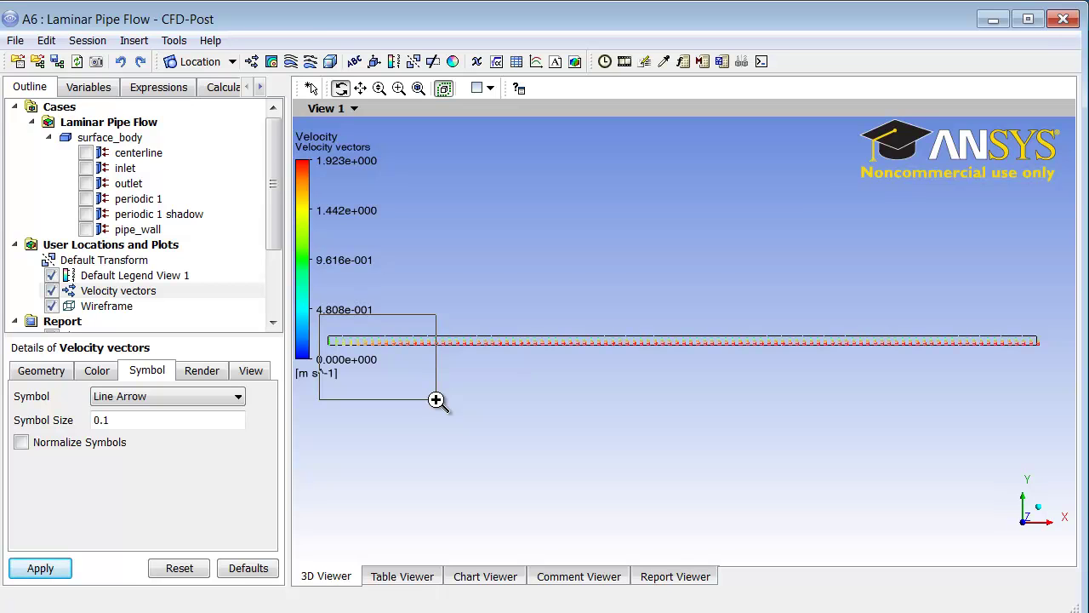
right_click_drag(436, 399, 436, 400)
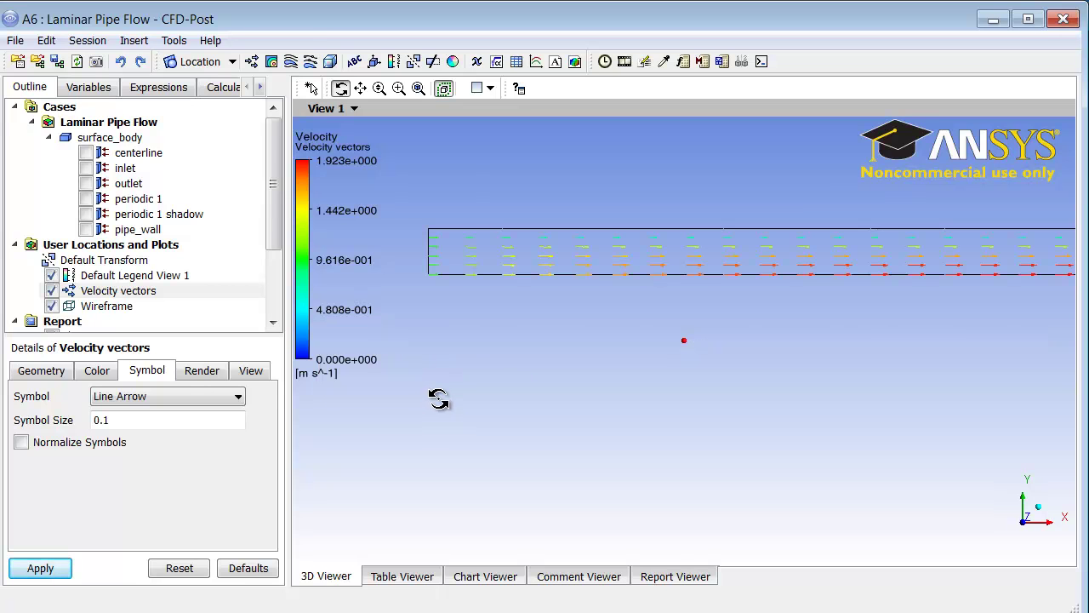
right_click_drag(416, 214, 521, 300)
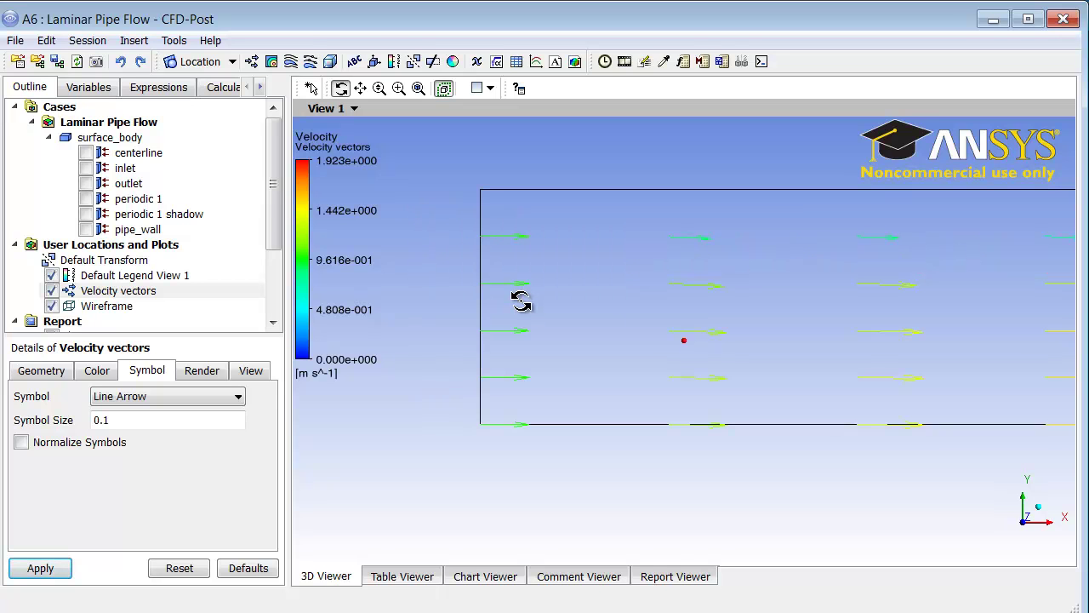
- Pan the zoomed view downstream along the pipe, following the laminar velocity profile
left_click(360, 89)
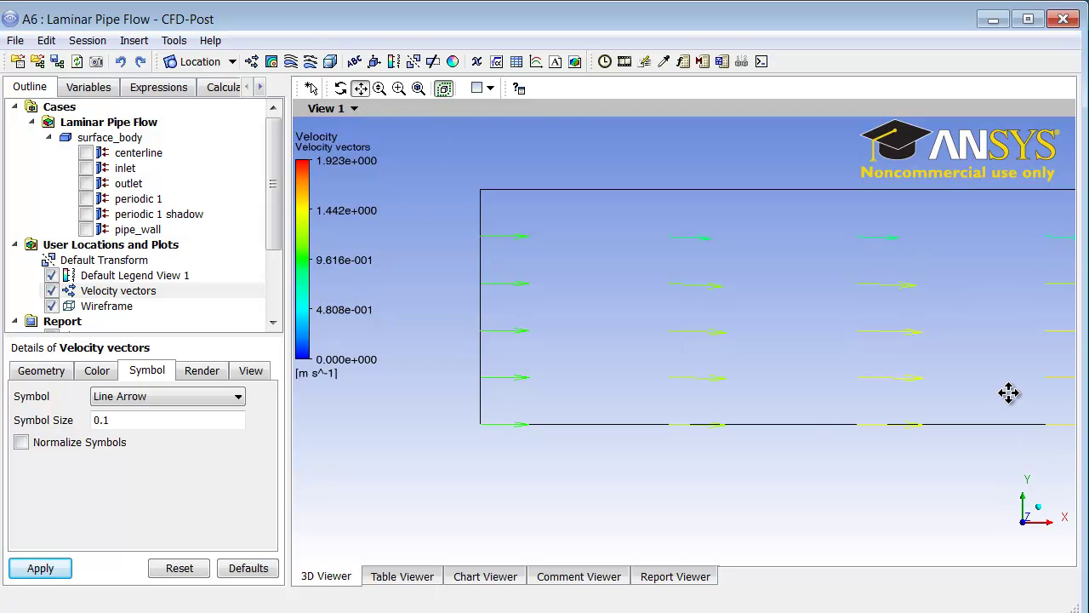
left_click_drag(1009, 392, 646, 406)
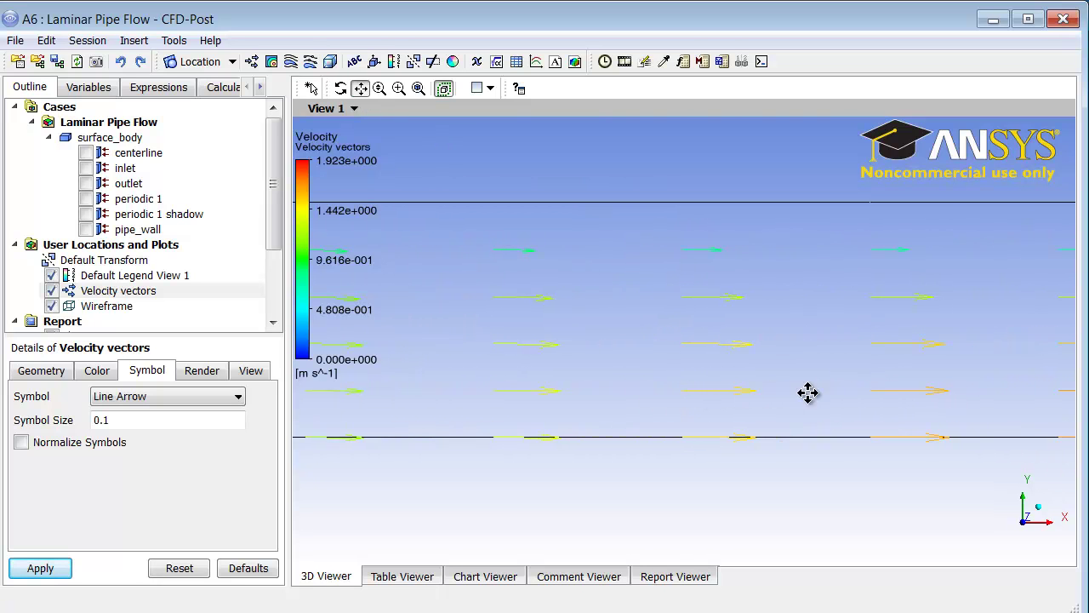
left_click_drag(987, 382, 605, 370)
left_click_drag(961, 373, 243, 372)
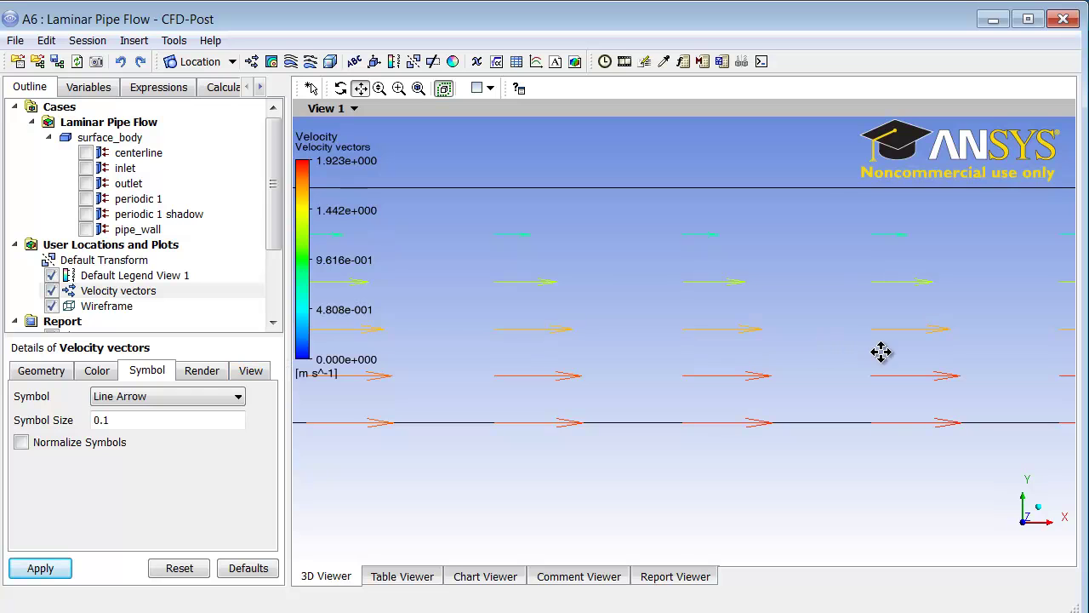
left_click_drag(880, 352, 525, 364)
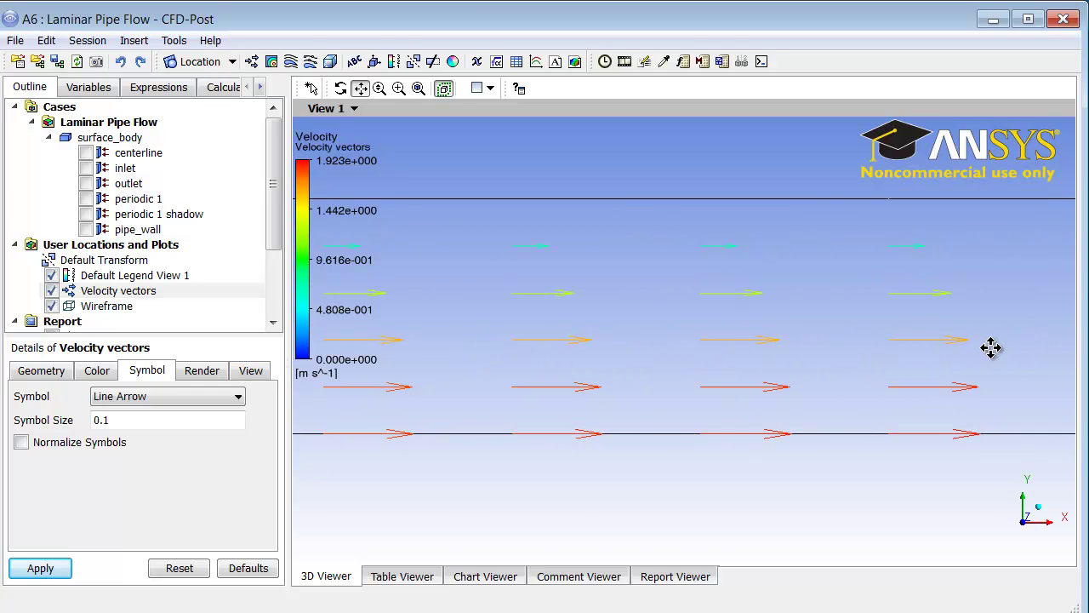
left_click_drag(990, 348, 553, 326)
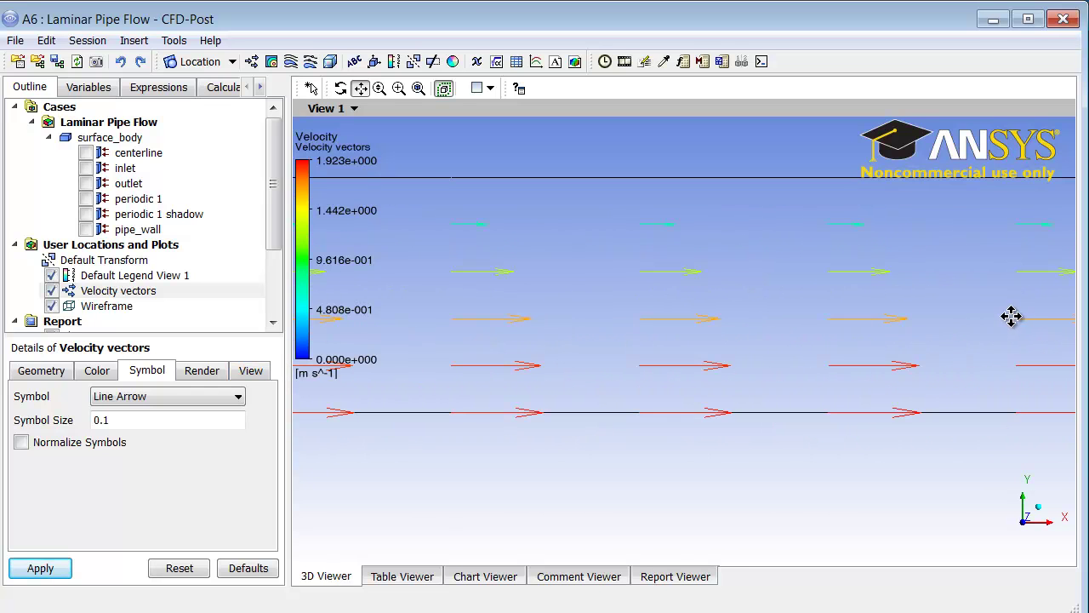
left_click_drag(824, 316, 834, 335)
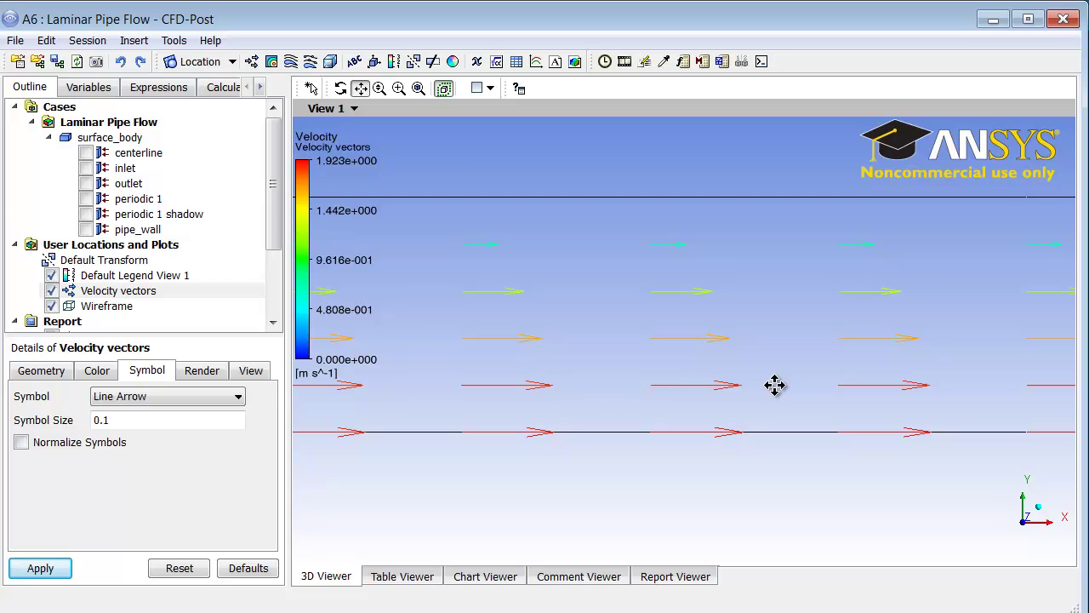
- Refit the pipe with the C key, then zoom closely into the right (outlet) end
key("c")
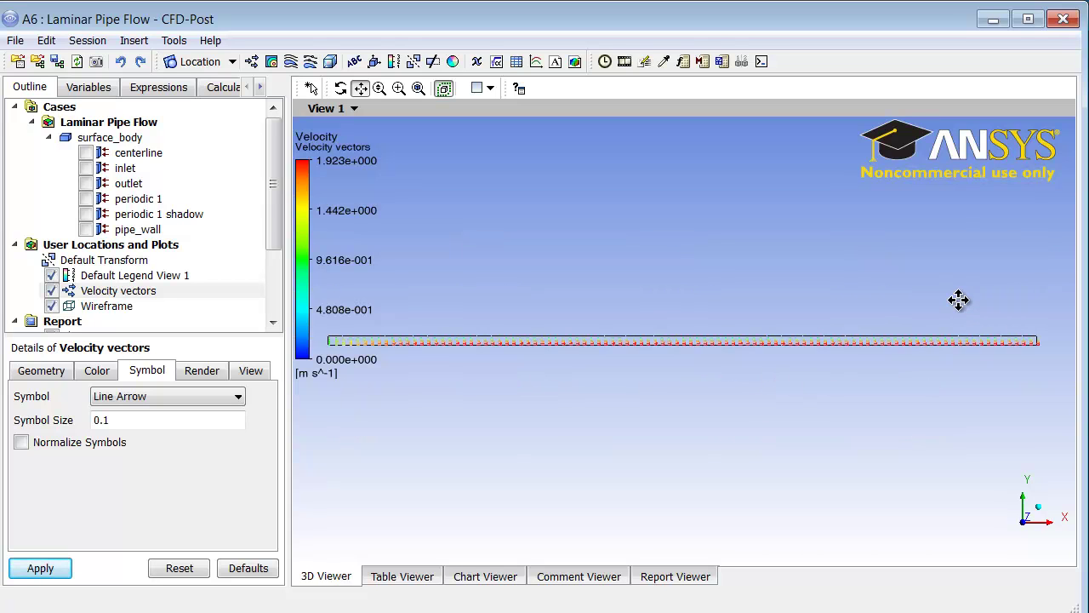
right_click_drag(958, 299, 1050, 379)
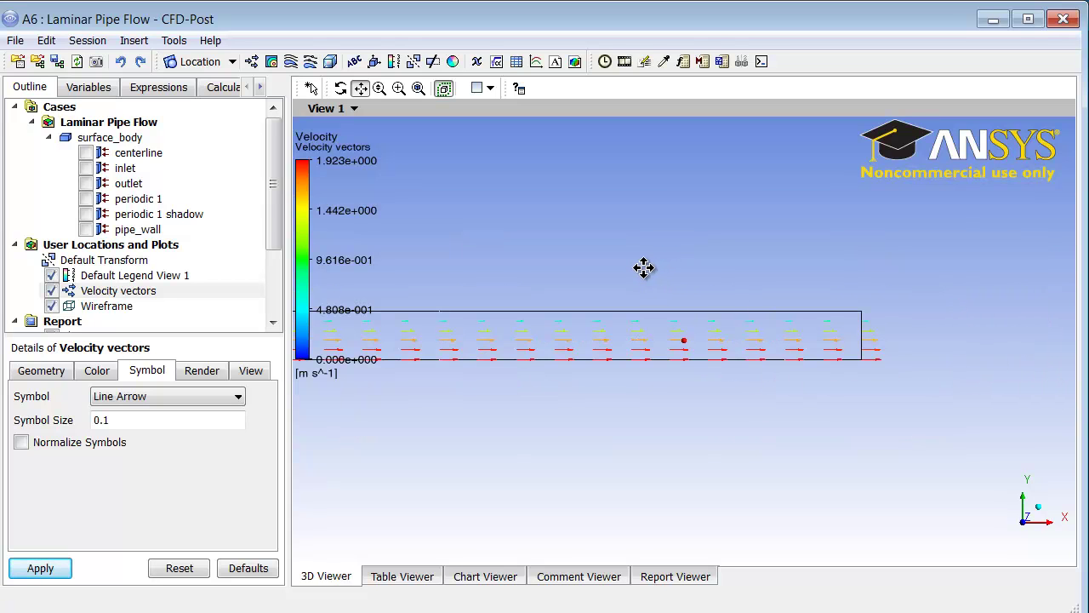
right_click_drag(637, 269, 914, 403)
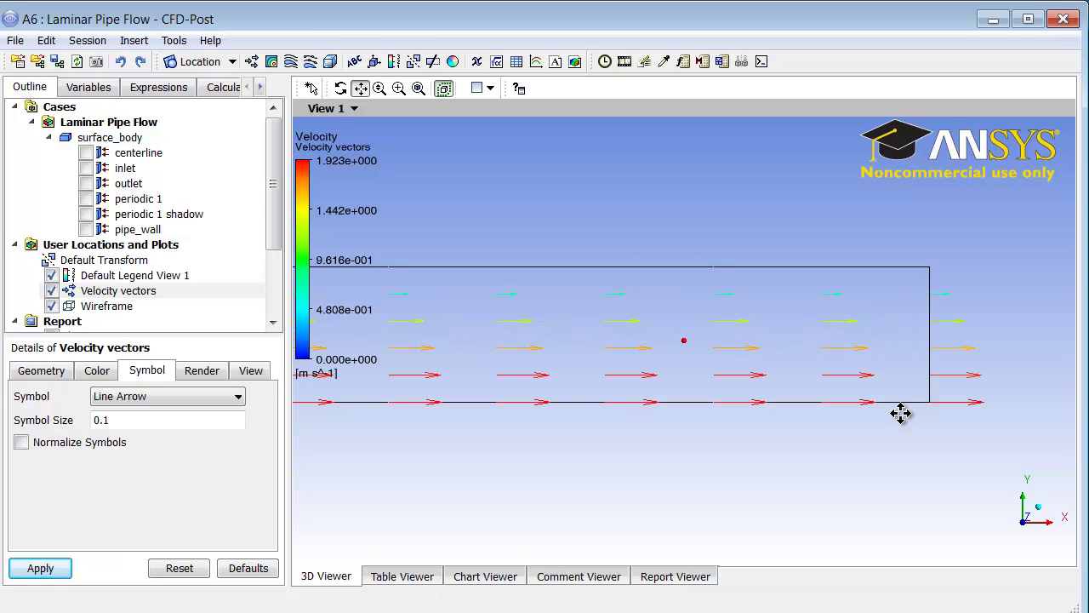